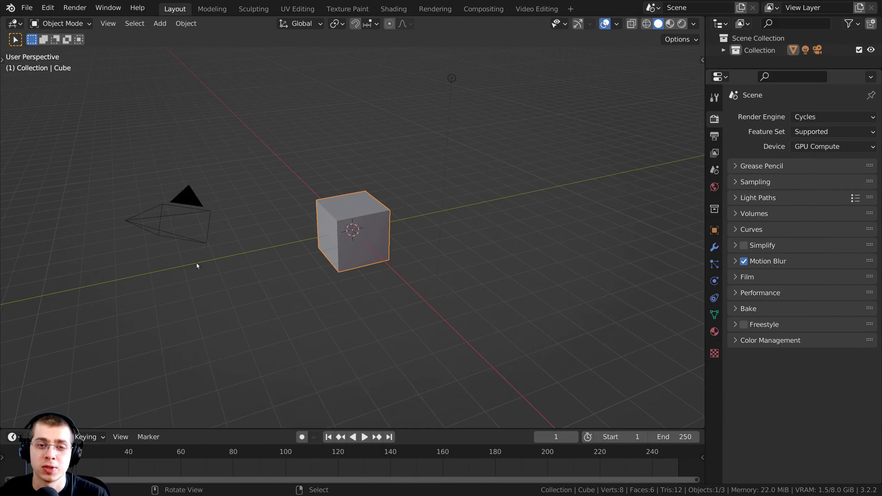
# Switch to the Compositing workspace, enable Use Nodes and enlarge the node editor vertically.
pyautogui.click(481, 10)
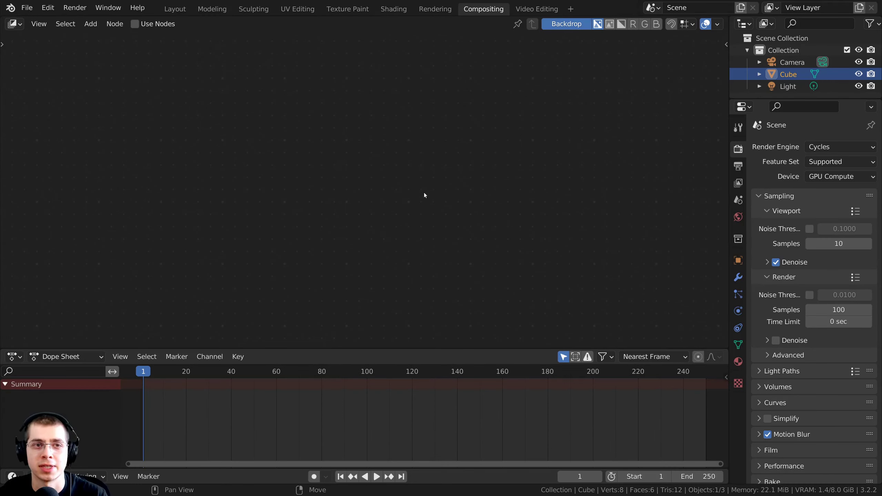
pyautogui.click(140, 25)
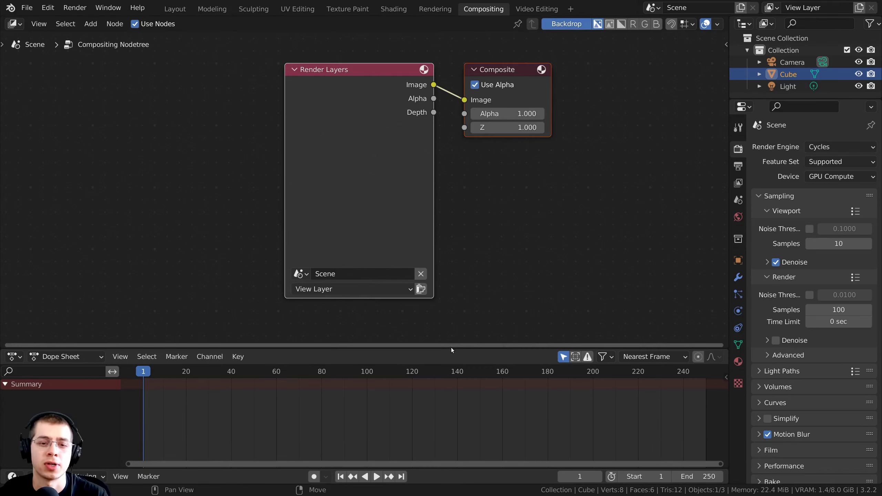
pyautogui.moveTo(451, 347); pyautogui.dragTo(448, 453)
# Bring the image rover 1.png into the node tree as a node, spaced clear of the Render Layers and Composite nodes.
pyautogui.moveTo(345, 172); pyautogui.dragTo(196, 192)
pyautogui.moveTo(199, 179); pyautogui.dragTo(216, 206, button='middle')
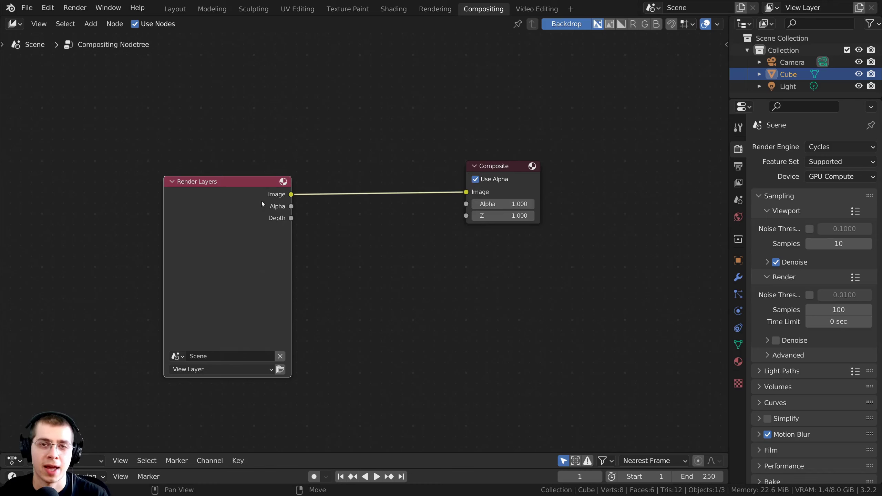
pyautogui.moveTo(176, 219); pyautogui.dragTo(197, 248)
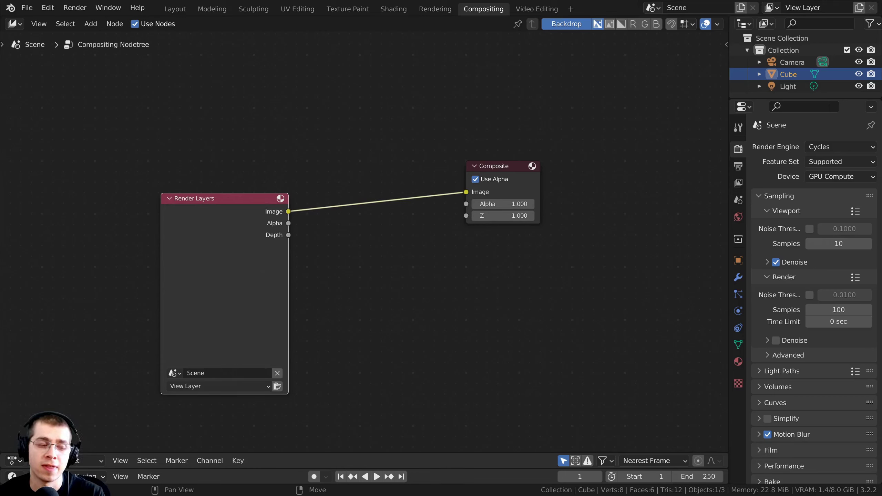
pyautogui.moveTo(136, 432); pyautogui.dragTo(168, 94)
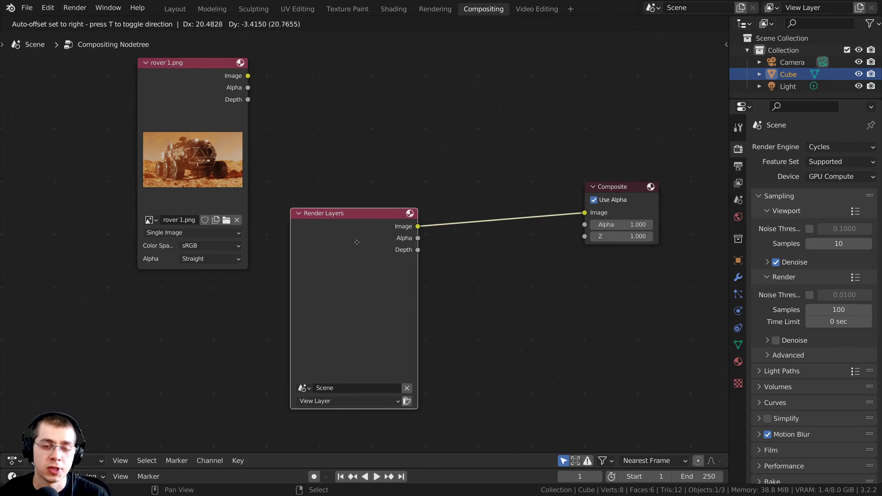
pyautogui.moveTo(358, 243); pyautogui.dragTo(354, 255)
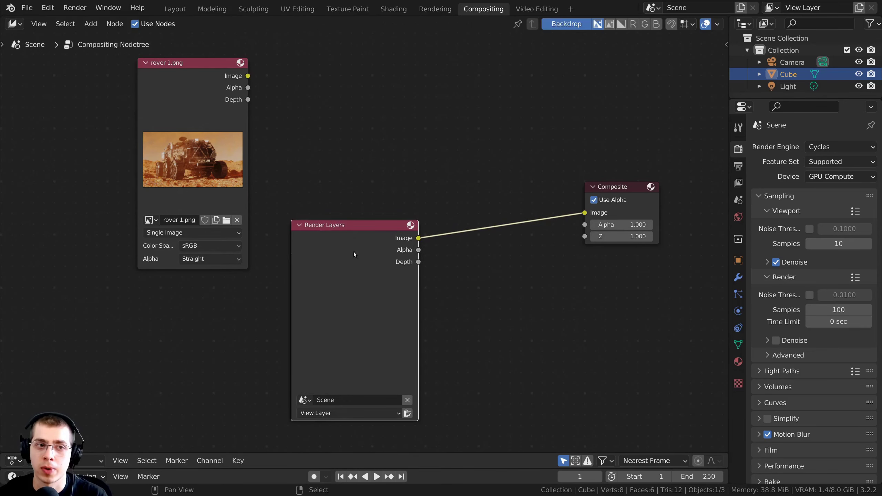
pyautogui.moveTo(192, 123); pyautogui.dragTo(195, 128)
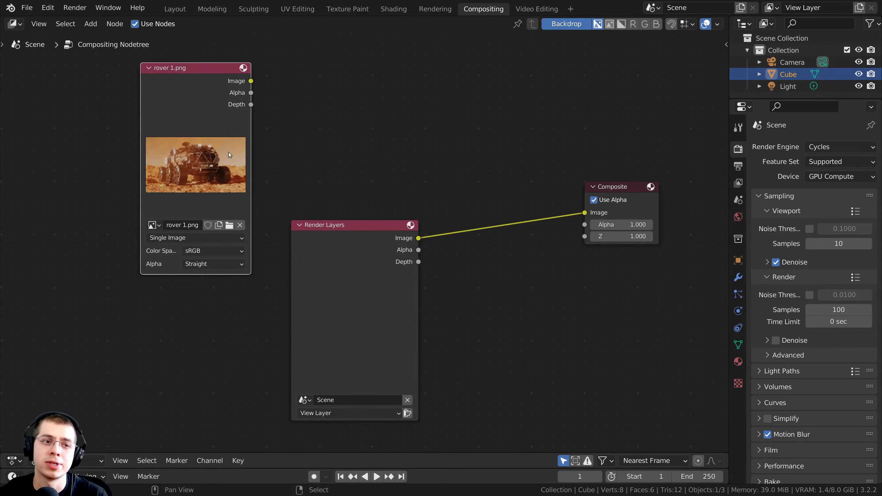
# Delete the Render Layers node and connect the rover 1.png node's Image output to the Composite node's Image input.
pyautogui.click(317, 257)
pyautogui.press('x')
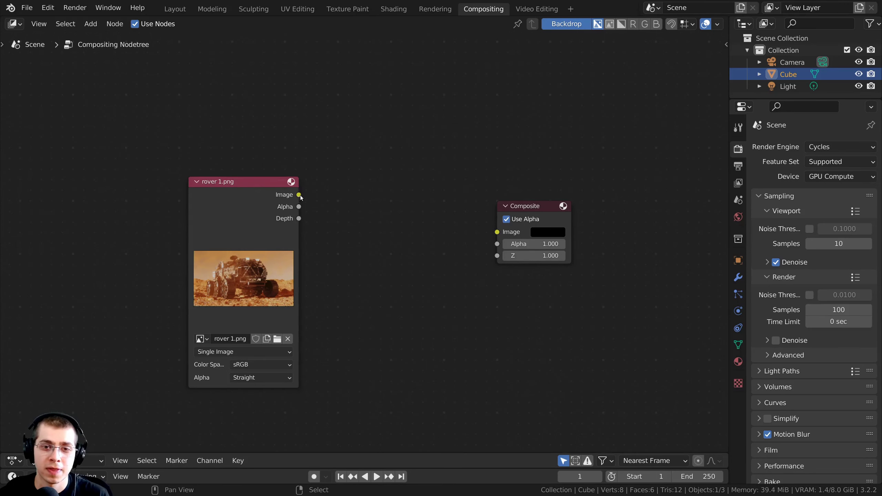
pyautogui.moveTo(299, 195); pyautogui.dragTo(500, 235)
pyautogui.scroll(1, 289, 173)
pyautogui.moveTo(237, 176); pyautogui.dragTo(236, 172)
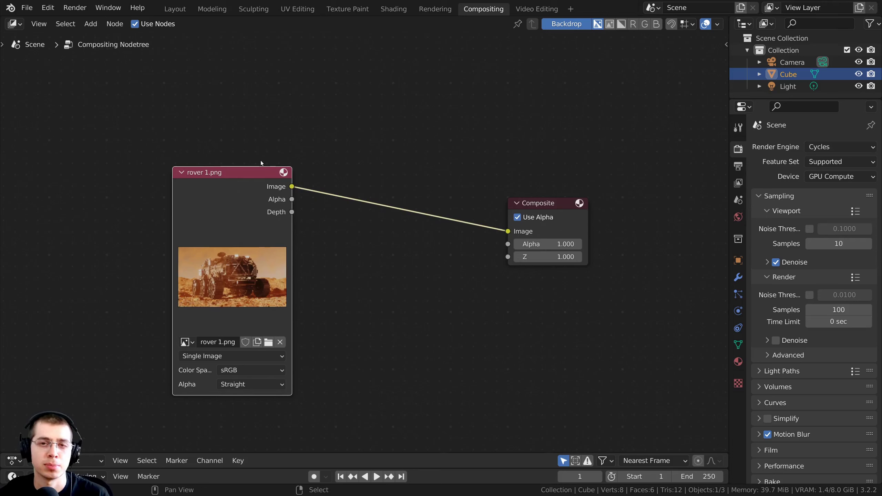
# Add a Viewer node fed by the rover 1.png image and place it just above the Composite node.
pyautogui.moveTo(261, 160); pyautogui.dragTo(246, 211, button='middle')
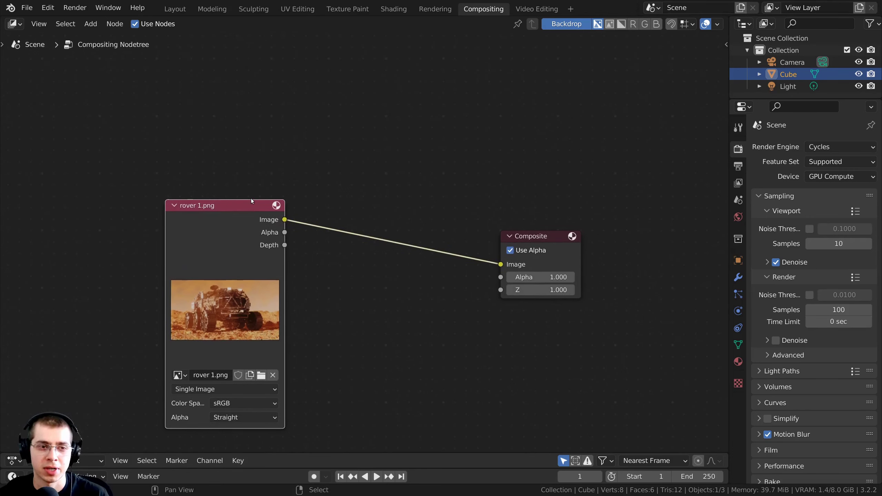
pyautogui.keyDown('ctrl'); pyautogui.keyDown('shift'); pyautogui.click(191, 214); pyautogui.keyUp('shift'); pyautogui.keyUp('ctrl')
pyautogui.scroll(3, 320, 107)
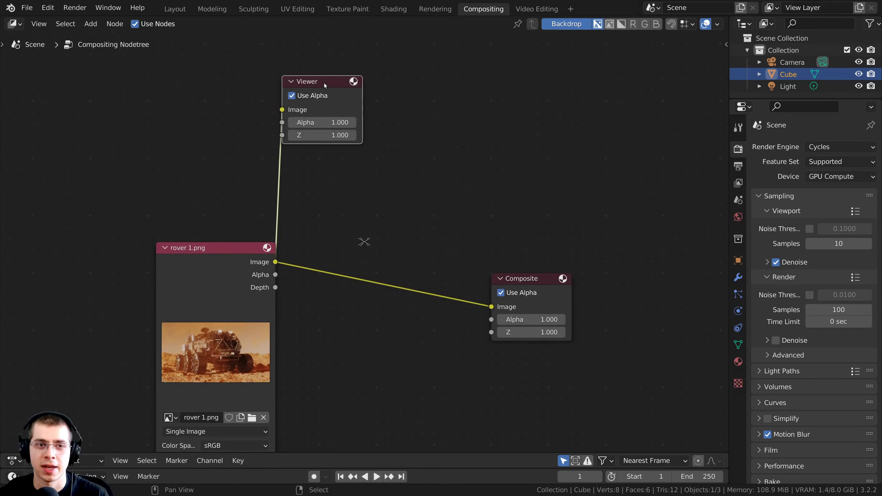
pyautogui.moveTo(324, 83); pyautogui.dragTo(540, 198)
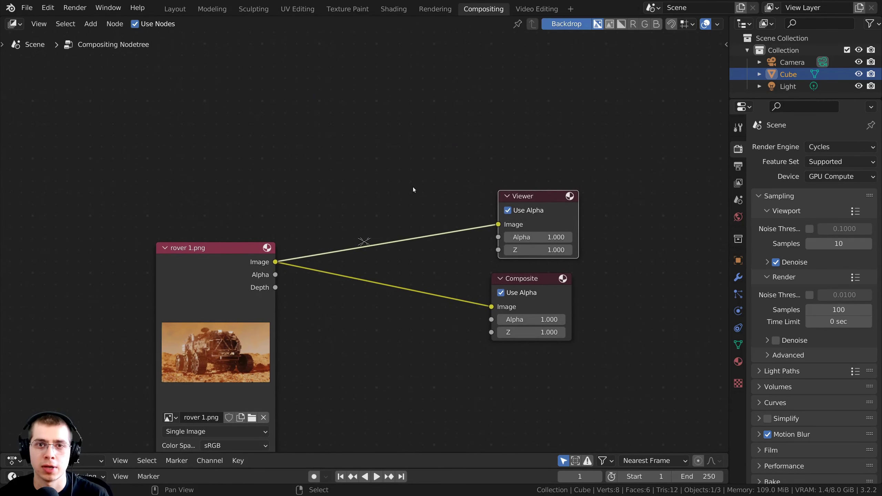
# Render the frame, return to the node tree and fit the backdrop image within the node editor.
pyautogui.moveTo(362, 209); pyautogui.dragTo(379, 183, button='middle')
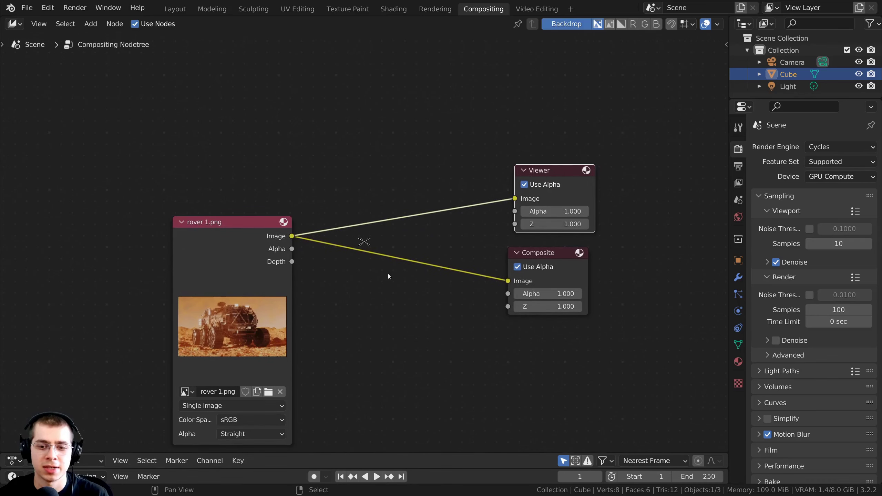
pyautogui.moveTo(415, 284); pyautogui.dragTo(391, 281, button='middle')
pyautogui.scroll(1, 396, 270)
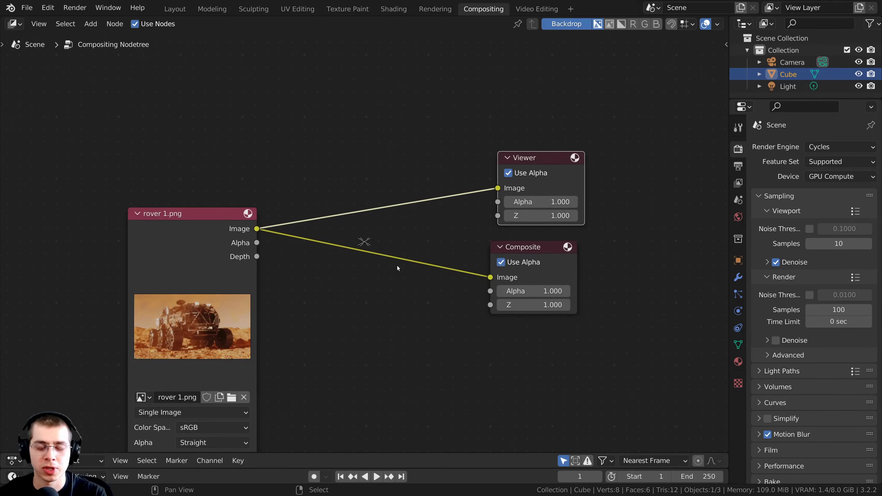
pyautogui.scroll(2, 389, 244)
pyautogui.press('F12')
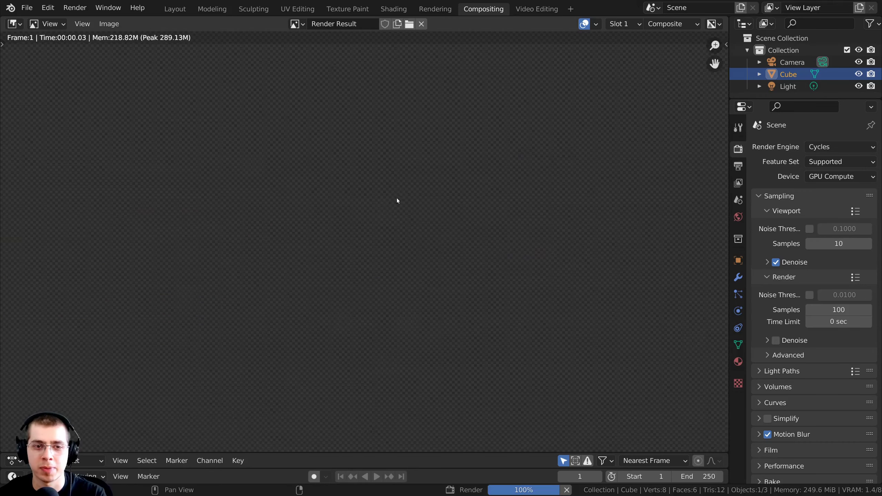
pyautogui.scroll(-2, 466, 196)
pyautogui.moveTo(424, 192); pyautogui.dragTo(424, 193, button='middle')
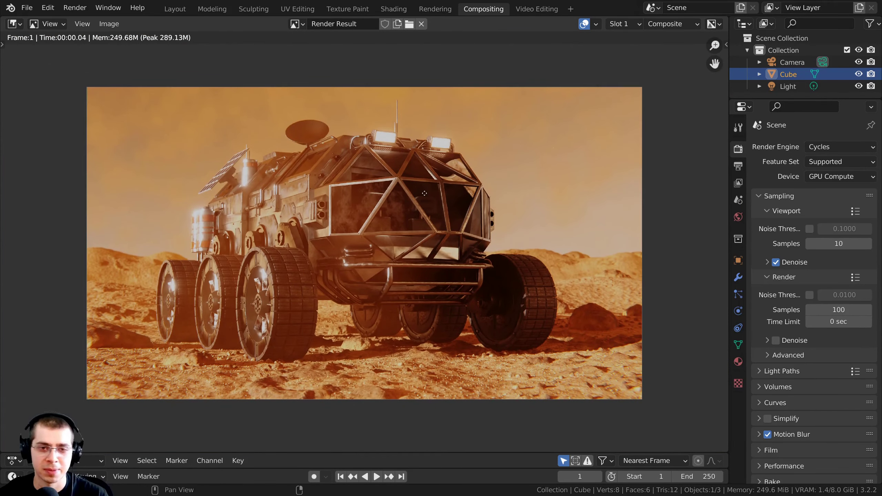
pyautogui.press('Escape')
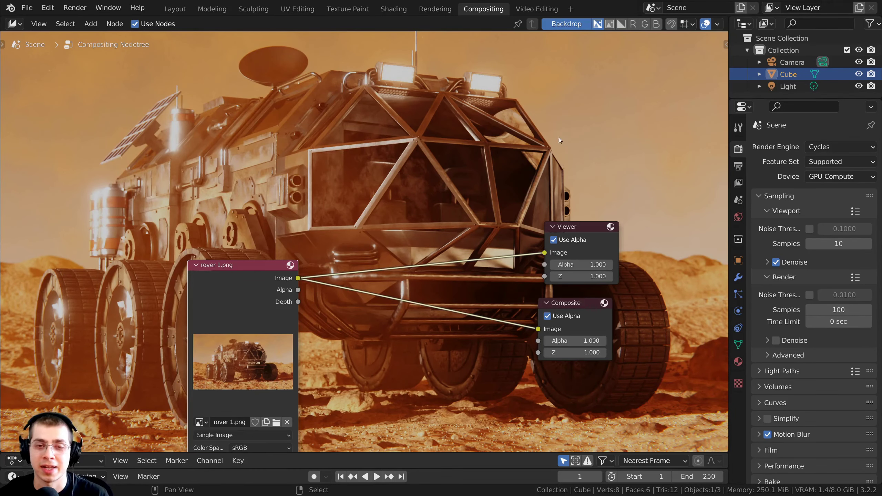
pyautogui.moveTo(342, 204); pyautogui.dragTo(336, 195, button='middle')
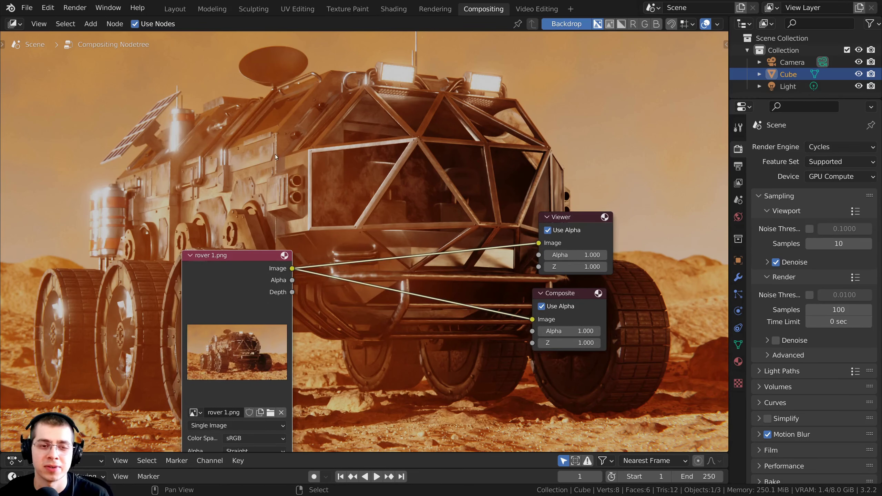
pyautogui.press('Home')
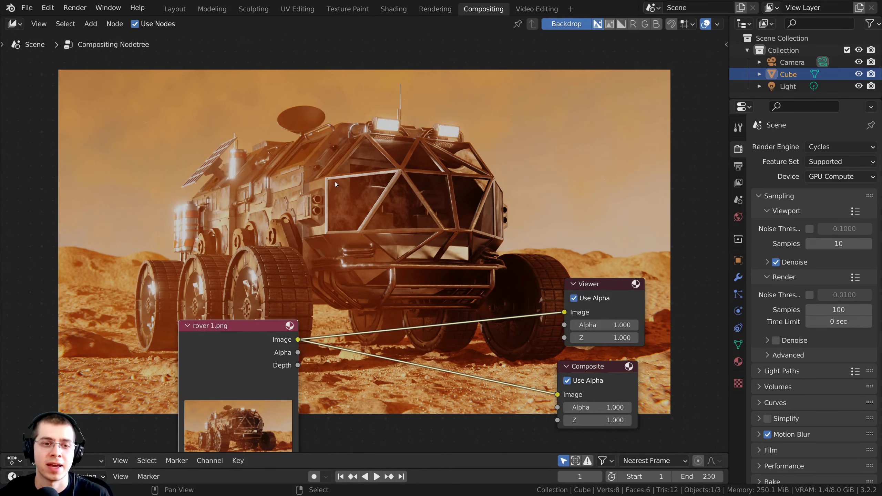
# Add a Box Mask node and place it above the rover 1.png node.
pyautogui.hotkey('shift', 'a')
pyautogui.click(300, 167)
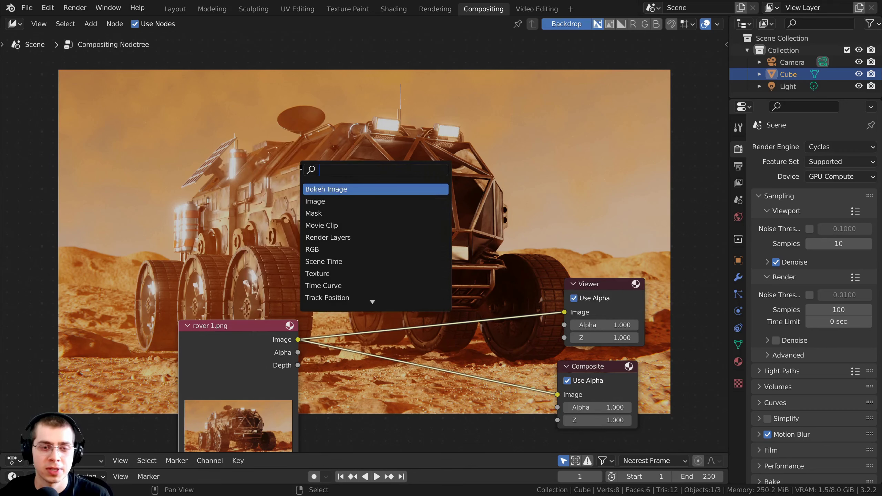
pyautogui.write('box')
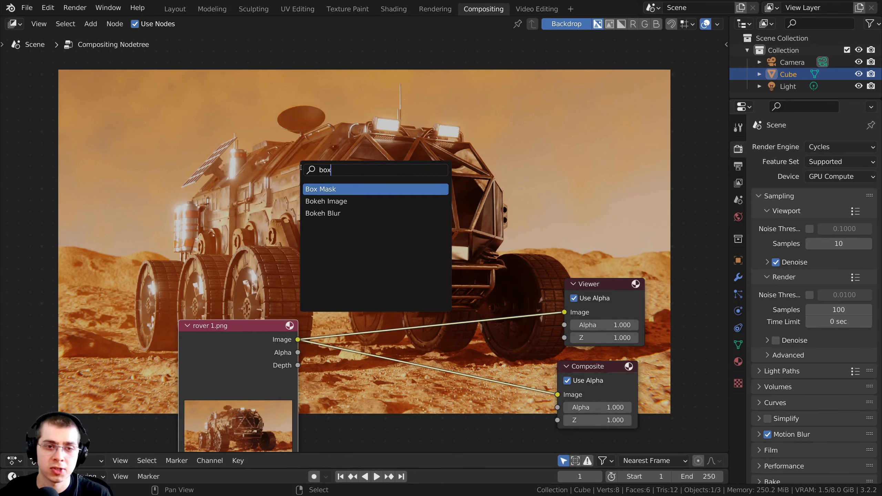
pyautogui.click(318, 190)
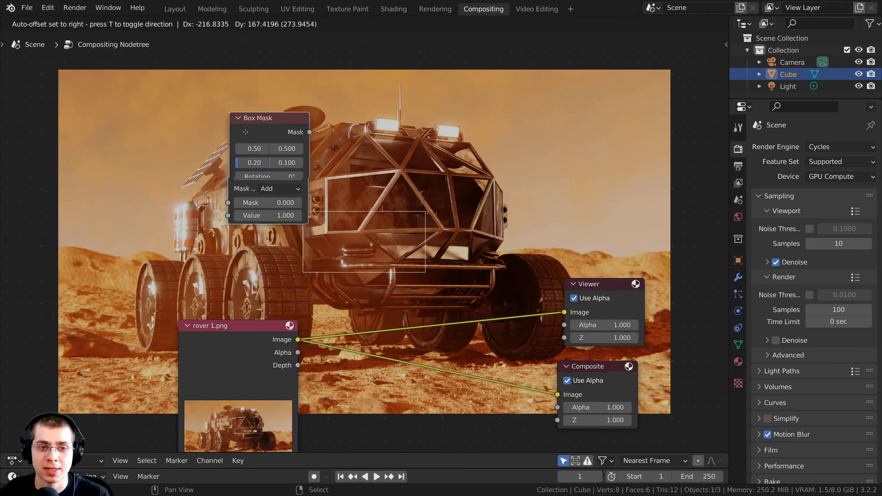
pyautogui.click(242, 125)
# Add an Ellipse Mask node and place it between the Box Mask and rover 1.png nodes.
pyautogui.hotkey('shift', 'a')
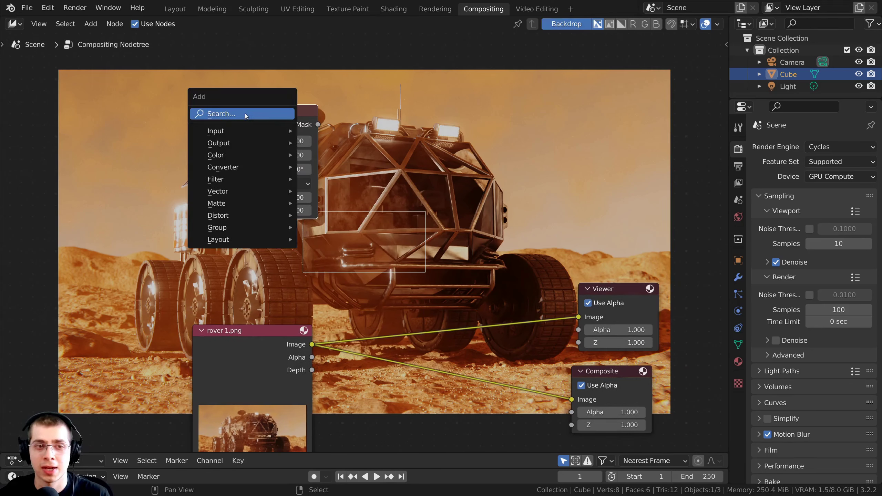
pyautogui.click(244, 113)
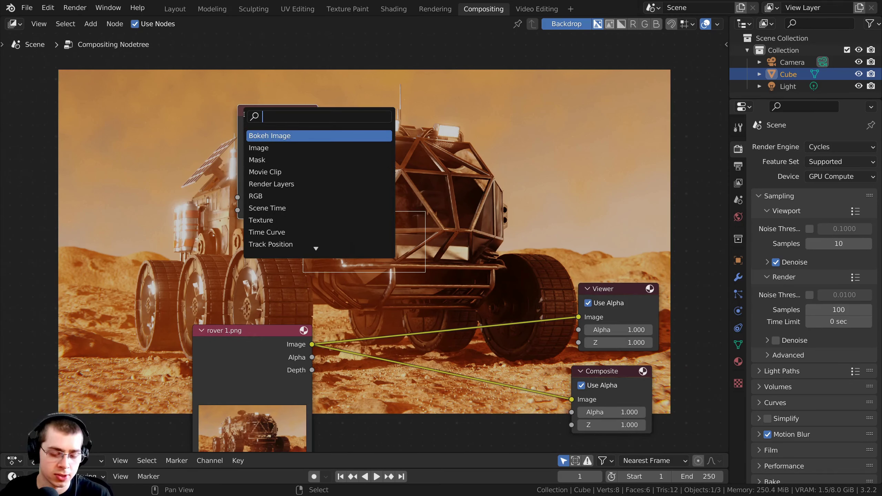
pyautogui.write('el')
pyautogui.click(267, 135)
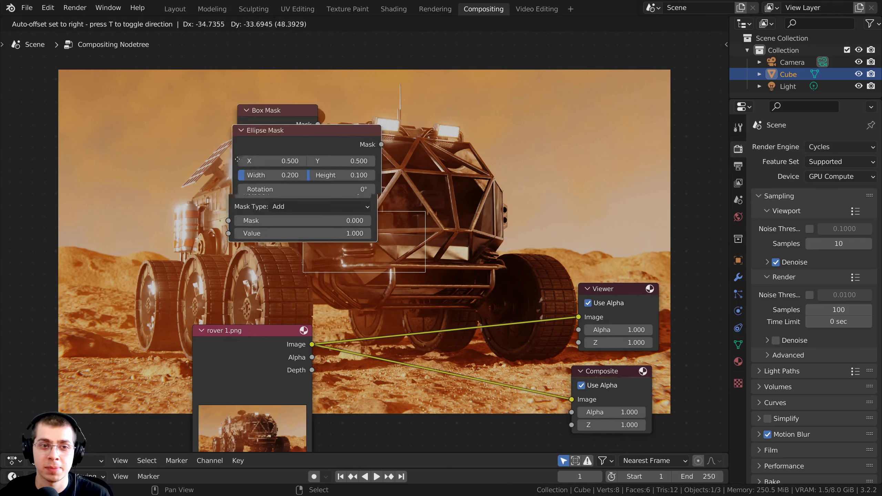
pyautogui.click(208, 219)
pyautogui.moveTo(207, 219); pyautogui.dragTo(243, 210)
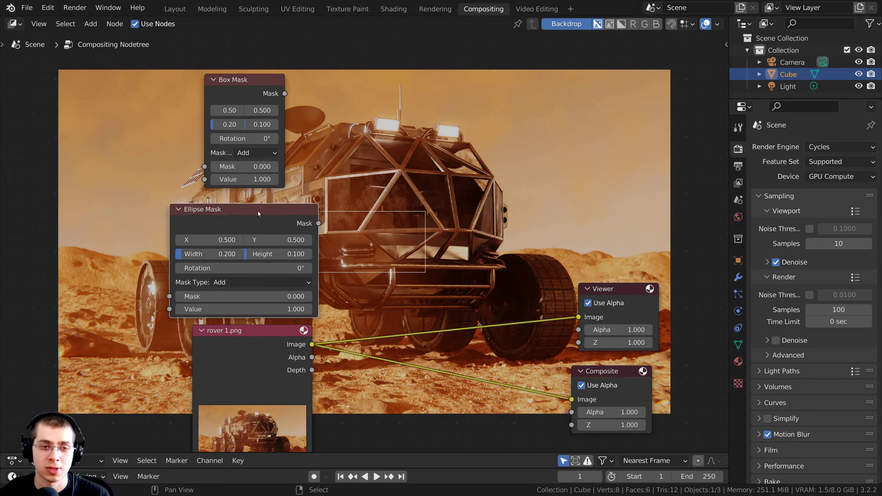
# Preview the Ellipse Mask output and the Box Mask output in turn through the Viewer to compare their shapes.
pyautogui.keyDown('ctrl'); pyautogui.keyDown('shift'); pyautogui.click(257, 222); pyautogui.keyUp('shift'); pyautogui.keyUp('ctrl')
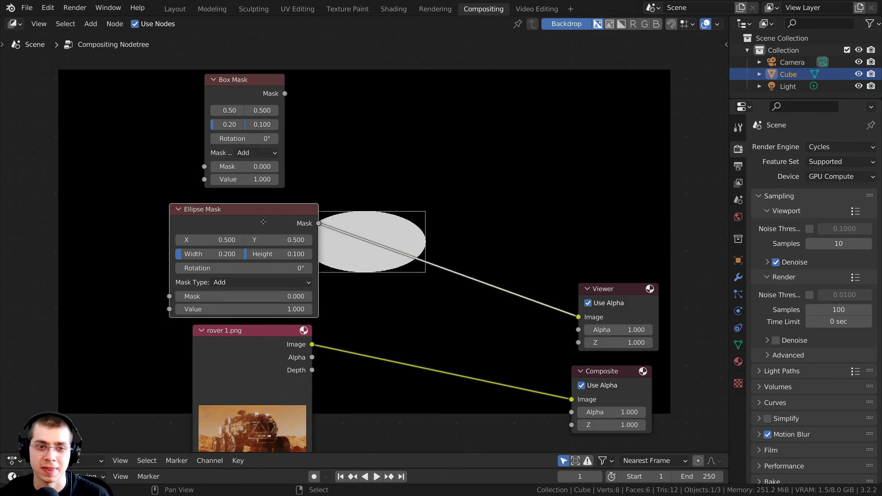
pyautogui.moveTo(347, 171); pyautogui.dragTo(276, 228, button='middle')
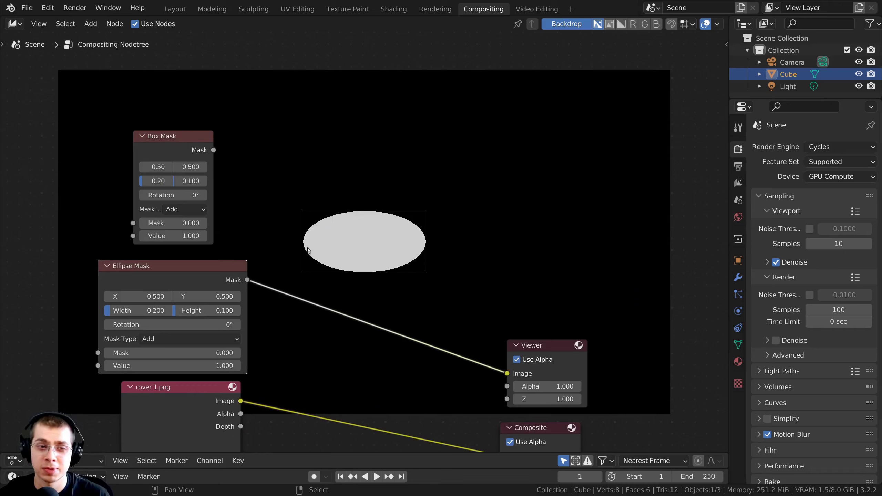
pyautogui.moveTo(238, 228); pyautogui.dragTo(261, 225, button='middle')
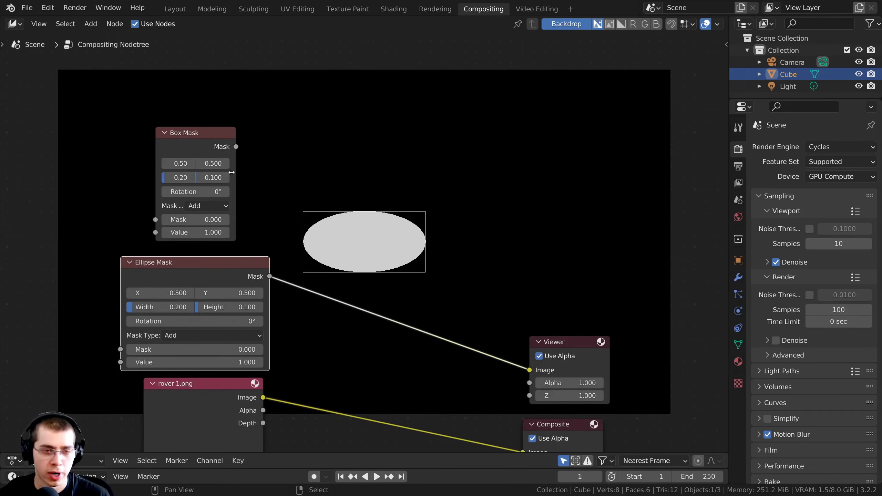
pyautogui.keyDown('ctrl'); pyautogui.keyDown('shift'); pyautogui.click(197, 143); pyautogui.keyUp('shift'); pyautogui.keyUp('ctrl')
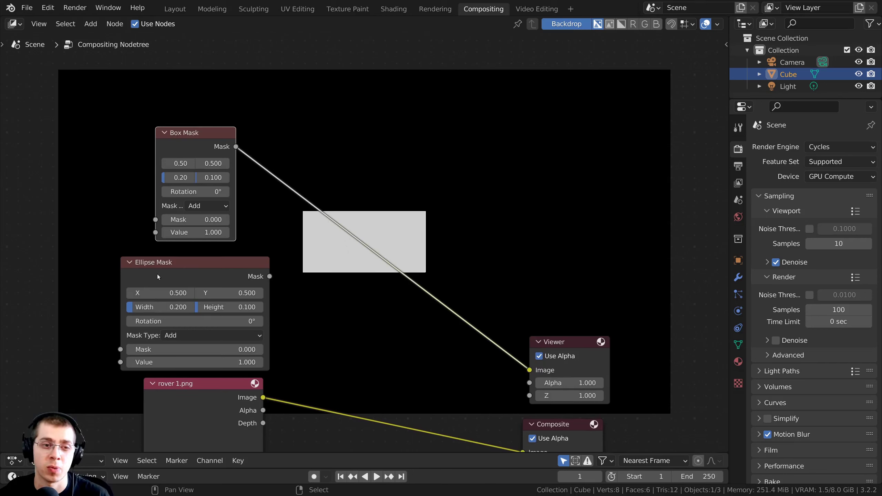
pyautogui.moveTo(157, 275)
pyautogui.mouseDown()
pyautogui.moveTo(159, 304)
pyautogui.moveTo(159, 262)
pyautogui.moveTo(158, 271)
pyautogui.mouseUp()
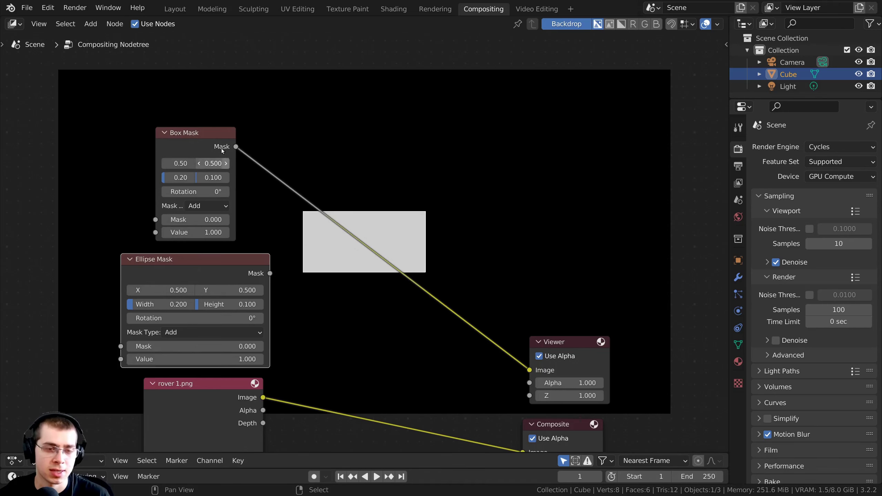
# Shift the Box Mask node slightly and delete the Ellipse Mask node.
pyautogui.moveTo(221, 148); pyautogui.dragTo(236, 146)
pyautogui.click(188, 269)
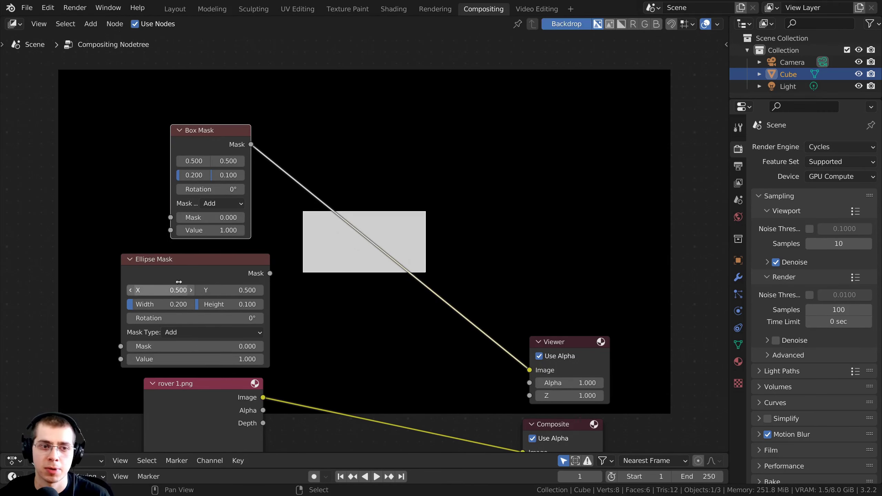
pyautogui.press('x')
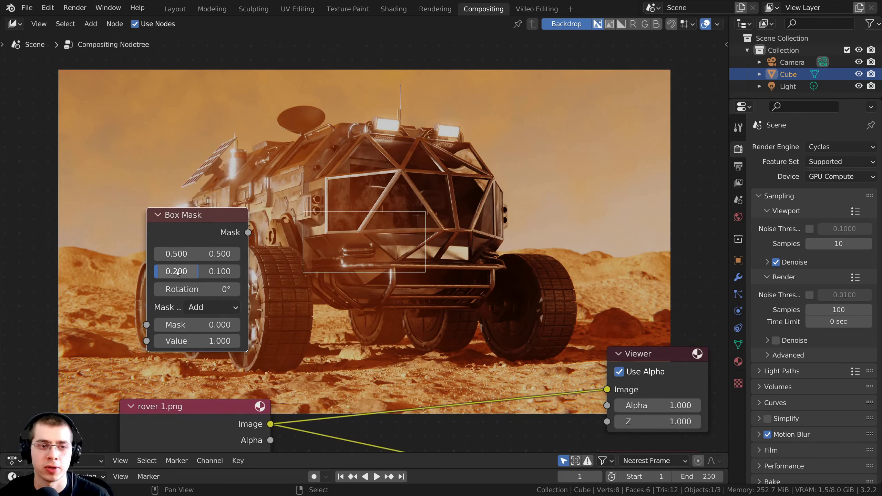
# Widen the Box Mask node so its field labels are readable, and set its mask Width to 0.702.
pyautogui.moveTo(249, 263); pyautogui.dragTo(343, 263)
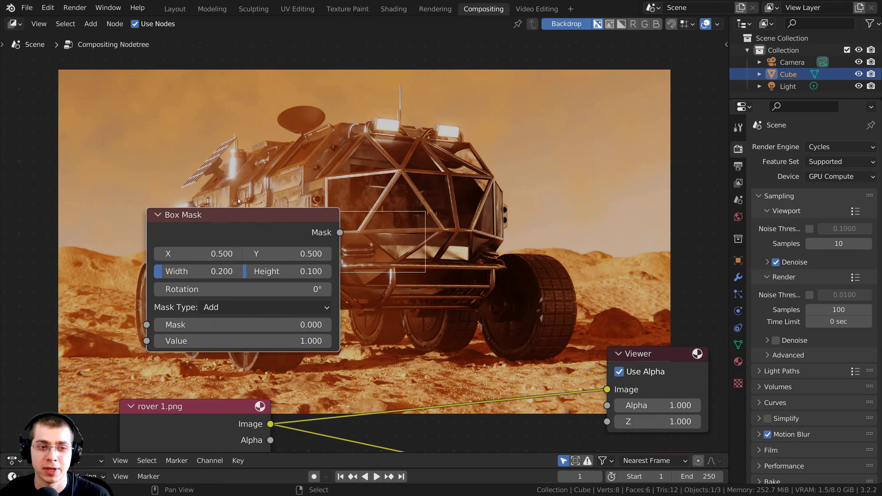
pyautogui.moveTo(200, 228); pyautogui.dragTo(151, 228)
pyautogui.moveTo(146, 271); pyautogui.dragTo(190, 271)
pyautogui.moveTo(190, 230); pyautogui.dragTo(174, 230)
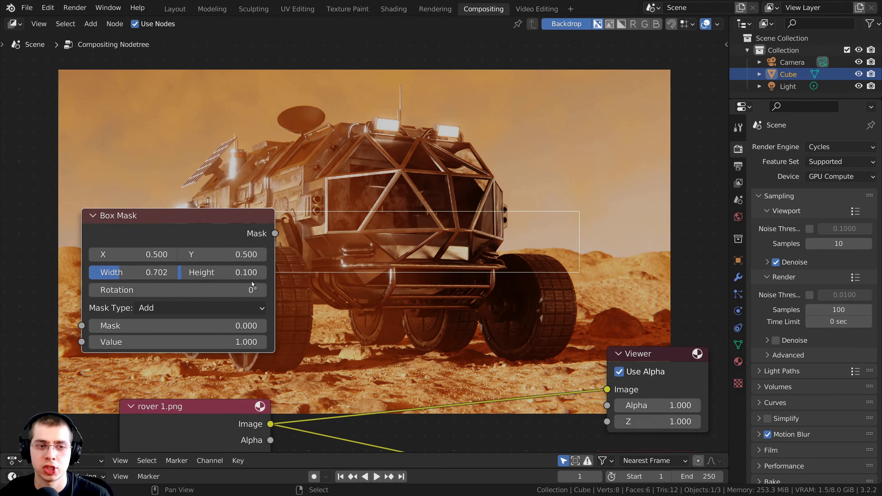
# Set the Box Mask's Width to 0.888 and Height to 0.458, and preview the mask through the Viewer node.
pyautogui.moveTo(252, 273); pyautogui.dragTo(284, 273)
pyautogui.moveTo(151, 273); pyautogui.dragTo(162, 272)
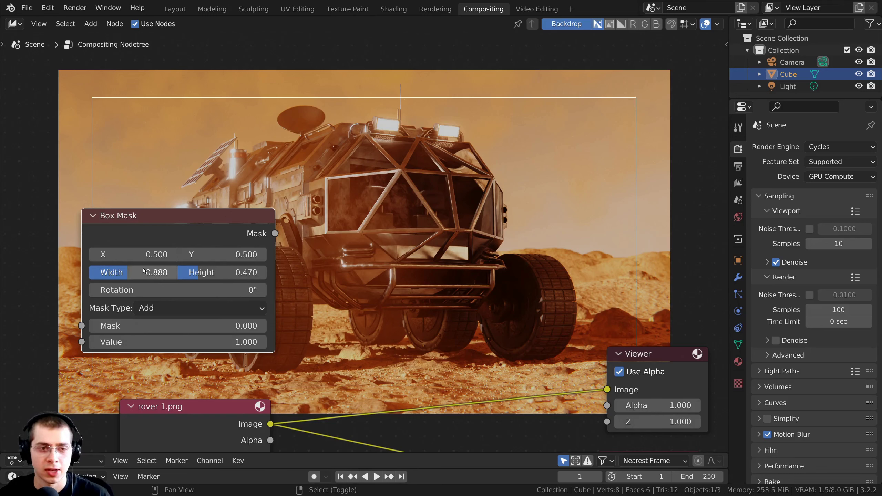
pyautogui.moveTo(144, 272); pyautogui.dragTo(198, 275)
pyautogui.scroll(-1, 222, 272)
pyautogui.keyDown('ctrl'); pyautogui.keyDown('shift'); pyautogui.click(212, 274); pyautogui.keyUp('shift'); pyautogui.keyUp('ctrl')
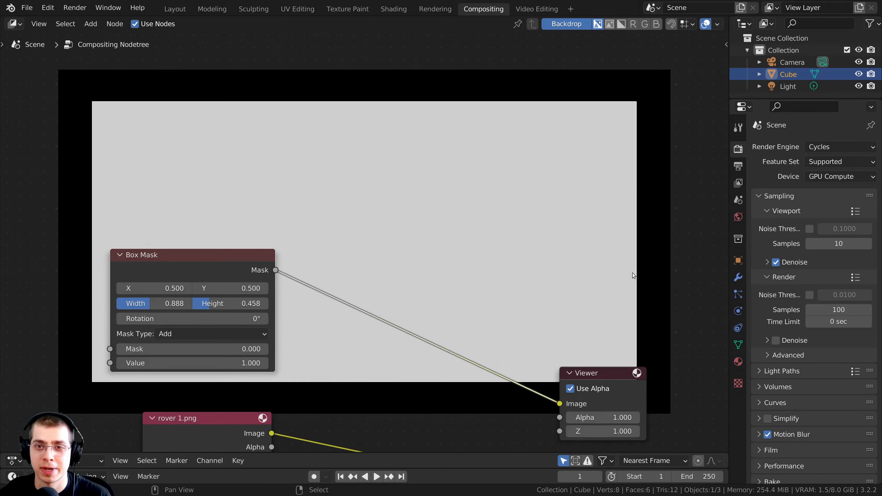
pyautogui.moveTo(581, 266); pyautogui.dragTo(570, 236, button='middle')
pyautogui.moveTo(592, 344); pyautogui.dragTo(602, 349)
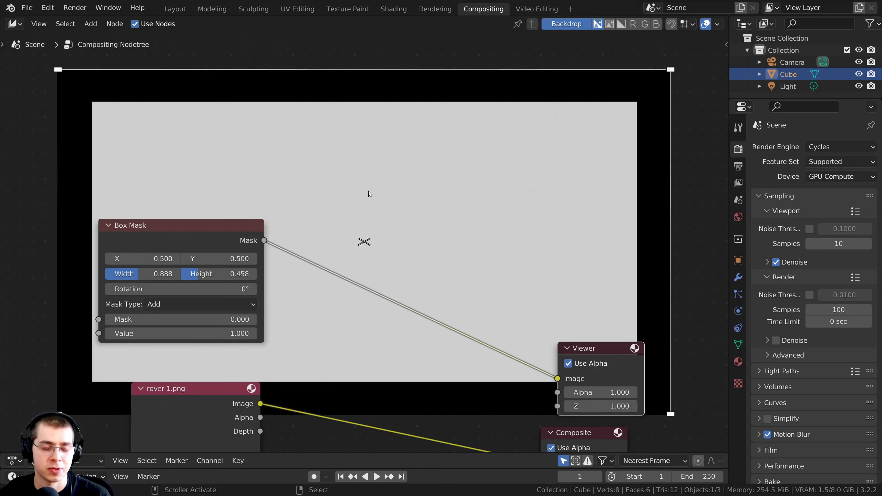
# Add a Blur node on the link between the Box Mask and Viewer nodes.
pyautogui.hotkey('shift', 'a')
pyautogui.click(339, 192)
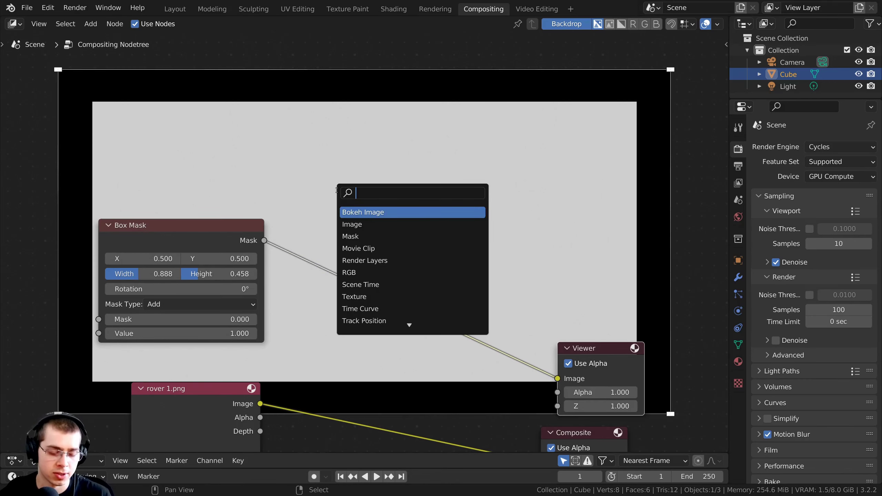
pyautogui.write('blur')
pyautogui.press('Return')
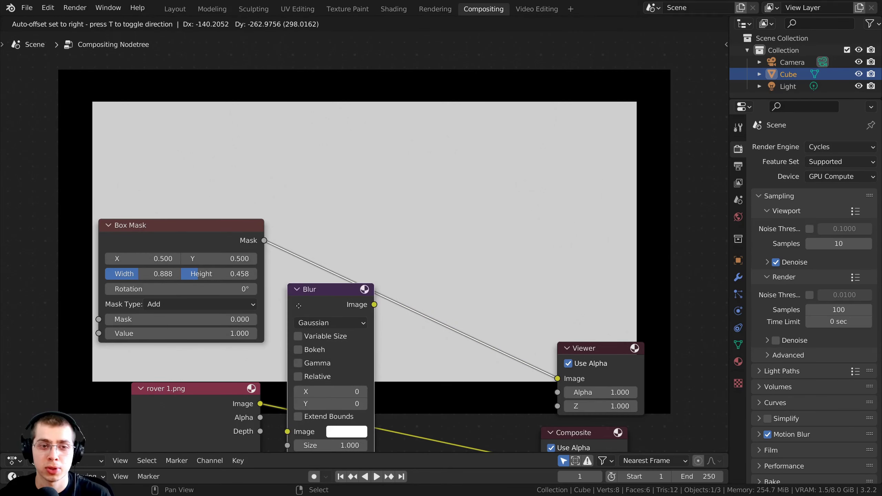
pyautogui.click(307, 227)
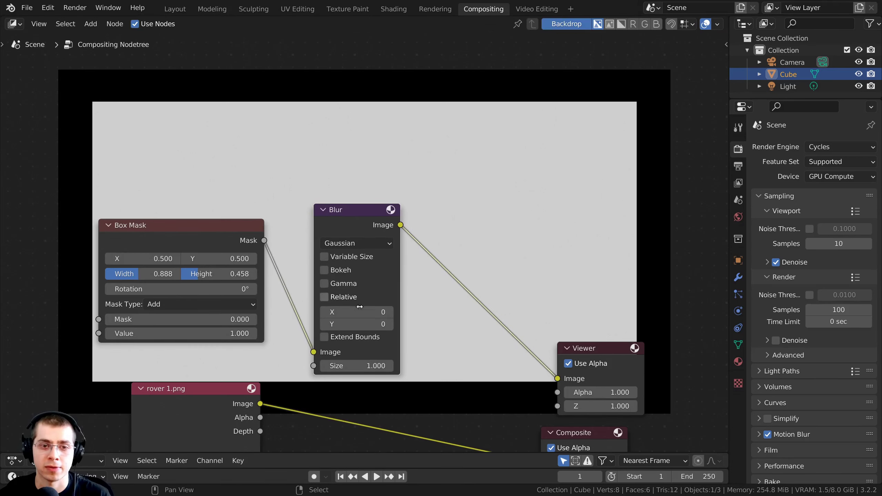
# Move the Box Mask node slightly aside and set the Blur node's X and Y to 300.
pyautogui.scroll(3, 361, 306)
pyautogui.moveTo(362, 318); pyautogui.dragTo(414, 316, button='middle')
pyautogui.moveTo(192, 219); pyautogui.dragTo(165, 241)
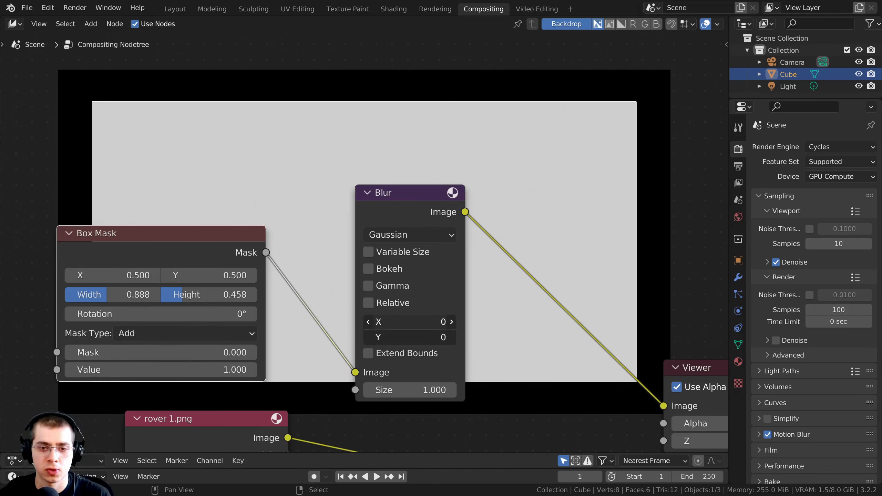
pyautogui.moveTo(409, 322); pyautogui.dragTo(499, 337)
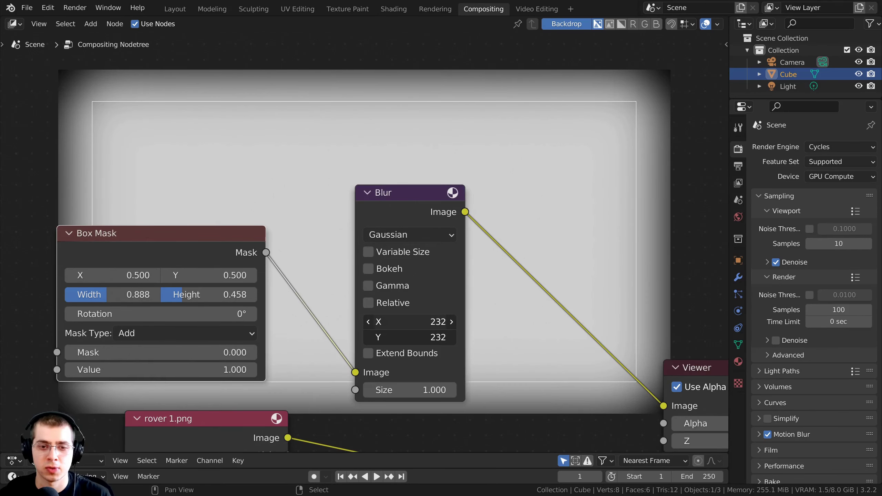
pyautogui.click(411, 320)
pyautogui.write('300')
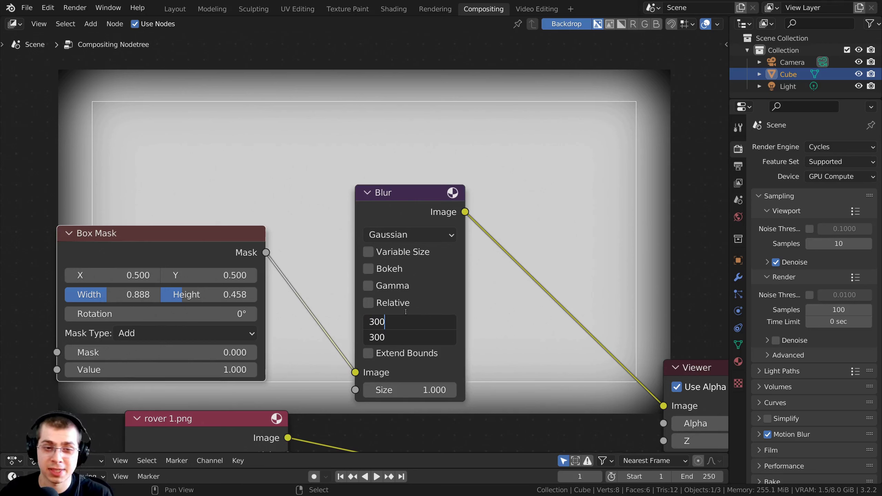
pyautogui.press('Return')
pyautogui.scroll(-2, 406, 314)
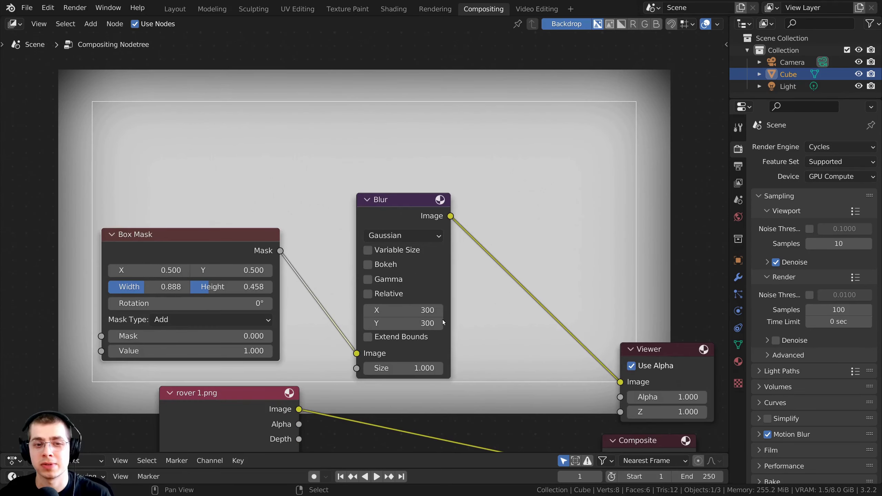
# Shift the Blur node closer to the Box Mask and move the Viewer and Composite nodes farther away to make room.
pyautogui.moveTo(388, 217); pyautogui.dragTo(363, 219)
pyautogui.scroll(-1, 342, 216)
pyautogui.moveTo(272, 208); pyautogui.dragTo(220, 379, button='middle')
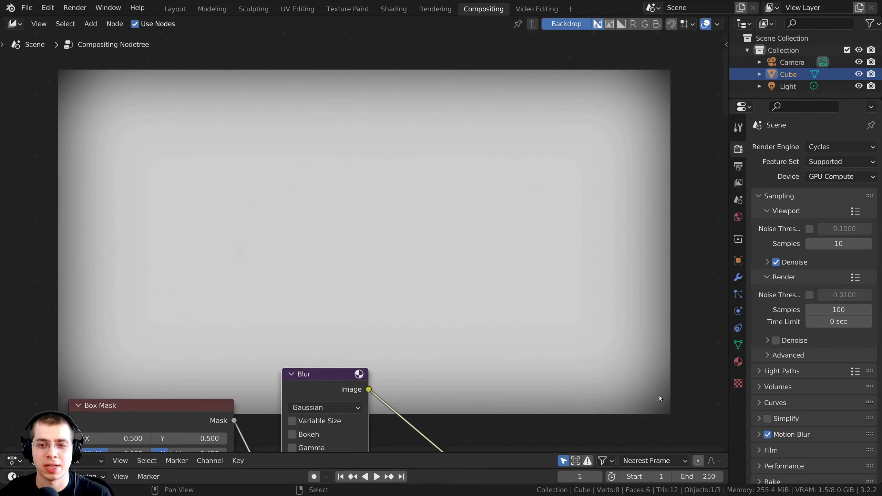
pyautogui.moveTo(331, 307); pyautogui.dragTo(320, 129, button='middle')
pyautogui.moveTo(344, 292); pyautogui.dragTo(370, 285, button='middle')
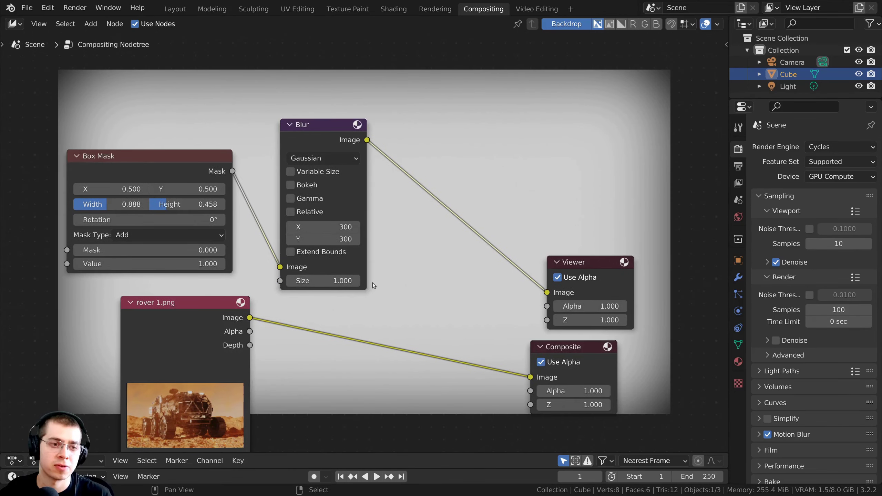
pyautogui.moveTo(398, 256); pyautogui.dragTo(408, 251, button='middle')
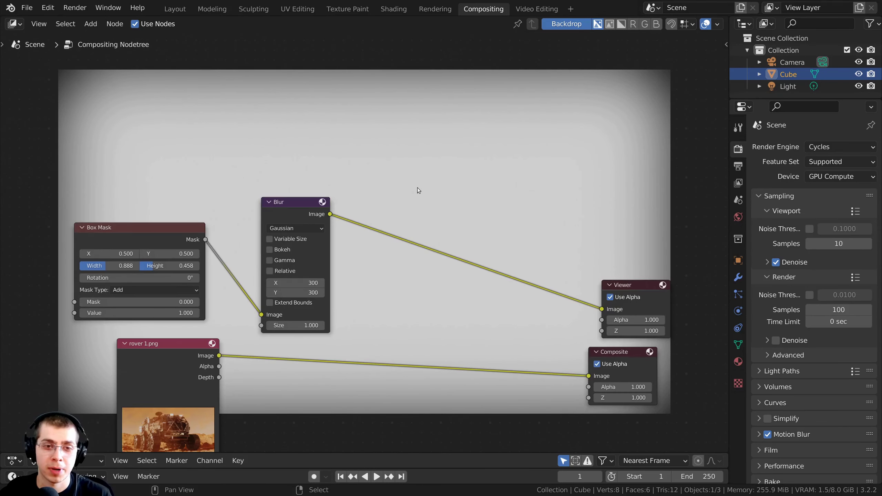
# Add an Alpha Over node on the link between the rover 1.png and Composite nodes.
pyautogui.hotkey('shift', 'a')
pyautogui.click(424, 161)
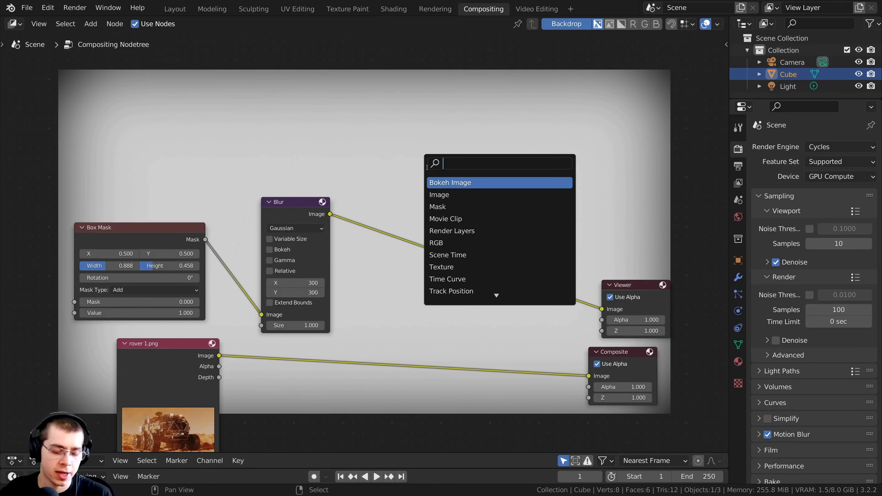
pyautogui.write('alp')
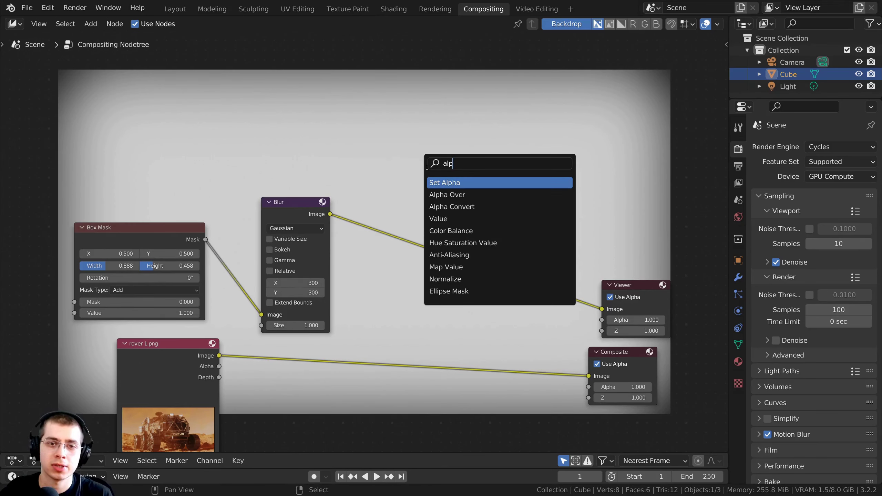
pyautogui.click(437, 195)
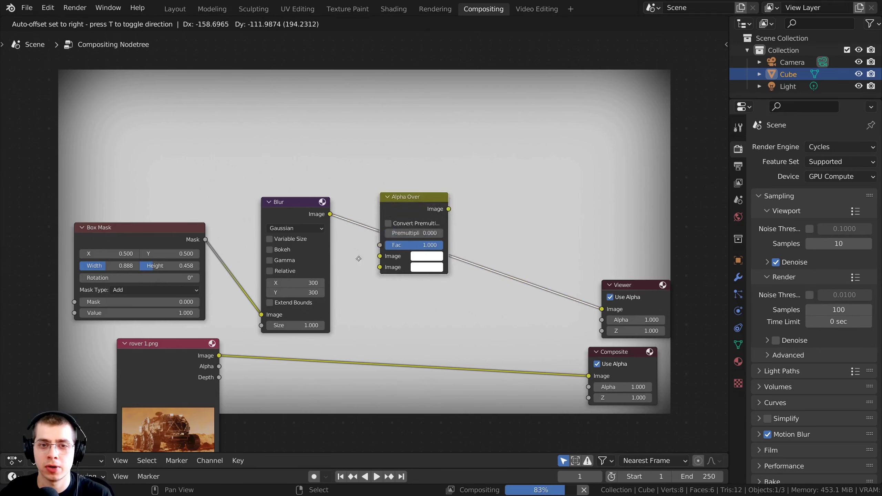
pyautogui.click(527, 338)
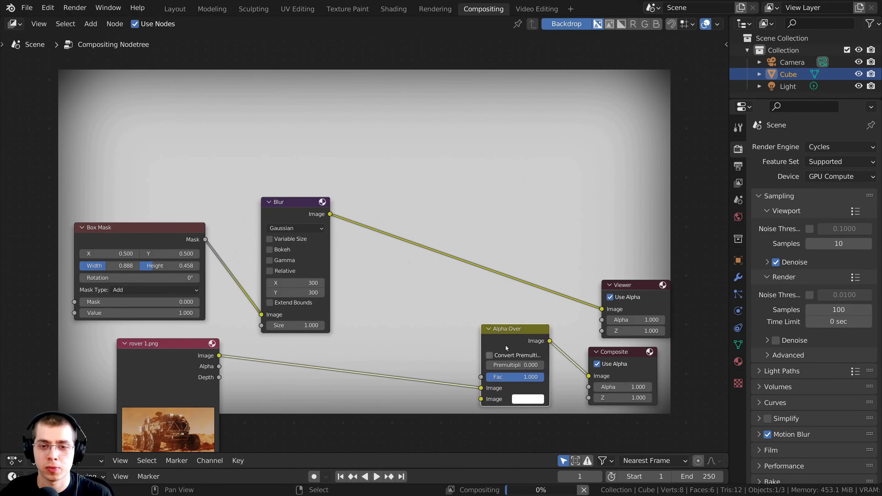
pyautogui.moveTo(527, 338); pyautogui.dragTo(527, 346)
# Preview the Alpha Over output through the Viewer and connect the Blur node's Image output to the Alpha Over's Fac input.
pyautogui.moveTo(529, 378); pyautogui.dragTo(520, 330, button='middle')
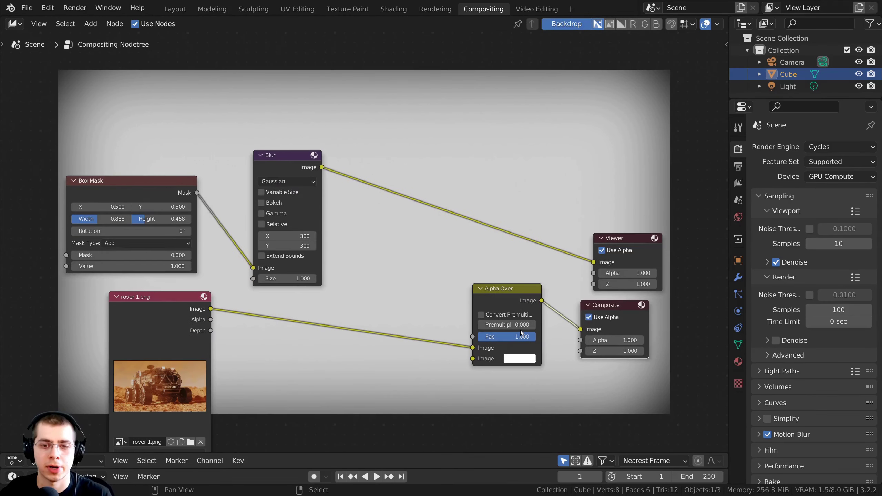
pyautogui.scroll(1, 520, 330)
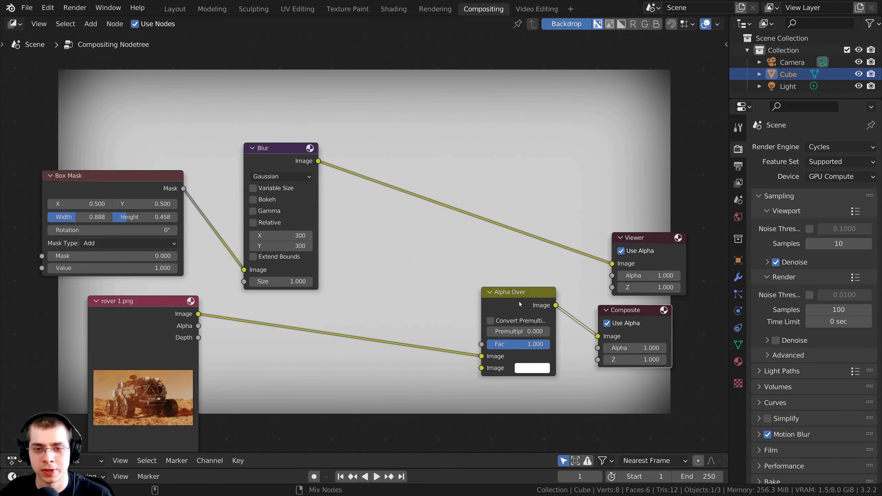
pyautogui.keyDown('ctrl'); pyautogui.keyDown('shift'); pyautogui.click(511, 307); pyautogui.keyUp('shift'); pyautogui.keyUp('ctrl')
pyautogui.scroll(4, 464, 272)
pyautogui.scroll(-3, 386, 285)
pyautogui.moveTo(309, 225); pyautogui.dragTo(308, 190, button='middle')
pyautogui.moveTo(294, 114); pyautogui.dragTo(490, 317)
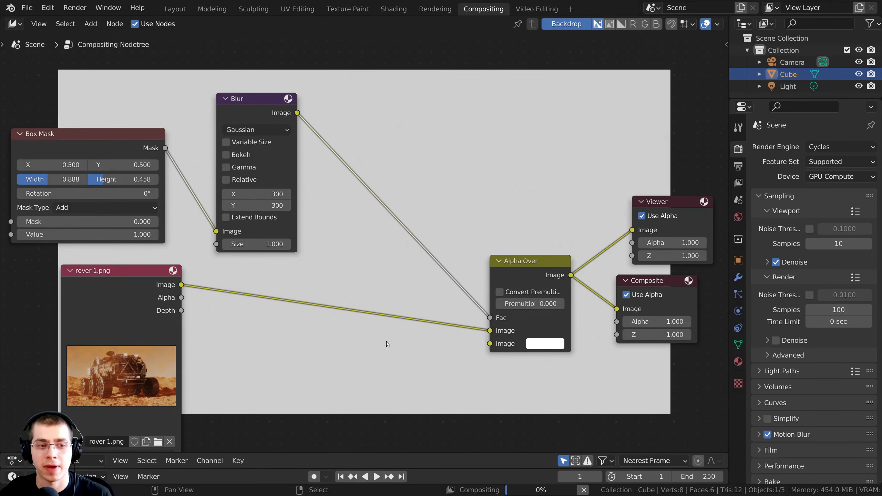
# Shift the rover 1.png node slightly and move its link to the second Image input of the Alpha Over node.
pyautogui.moveTo(386, 341); pyautogui.dragTo(383, 312, button='middle')
pyautogui.moveTo(124, 279); pyautogui.dragTo(133, 277)
pyautogui.click(133, 276)
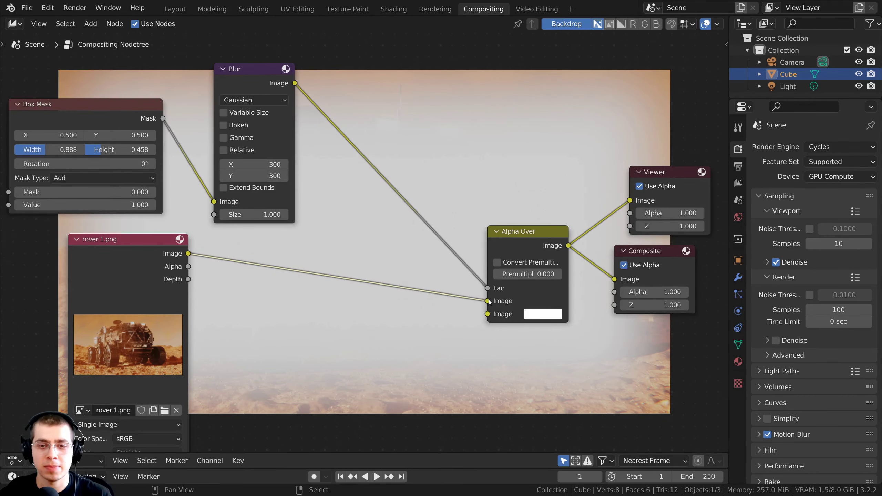
pyautogui.moveTo(488, 301)
pyautogui.mouseDown()
pyautogui.moveTo(439, 296)
pyautogui.moveTo(465, 319)
pyautogui.moveTo(489, 315)
pyautogui.mouseUp()
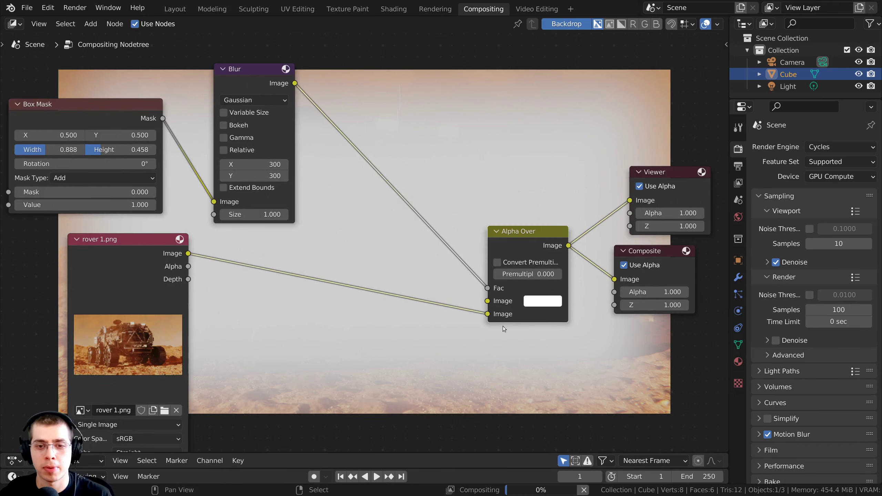
# Set the colour of the Alpha Over's first Image input to black with a Value of 0.000.
pyautogui.moveTo(500, 319); pyautogui.dragTo(504, 379, button='middle')
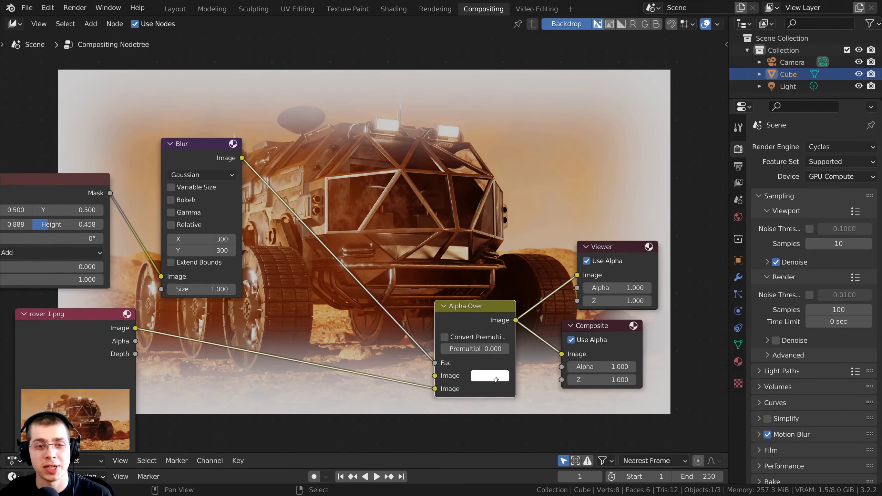
pyautogui.click(496, 378)
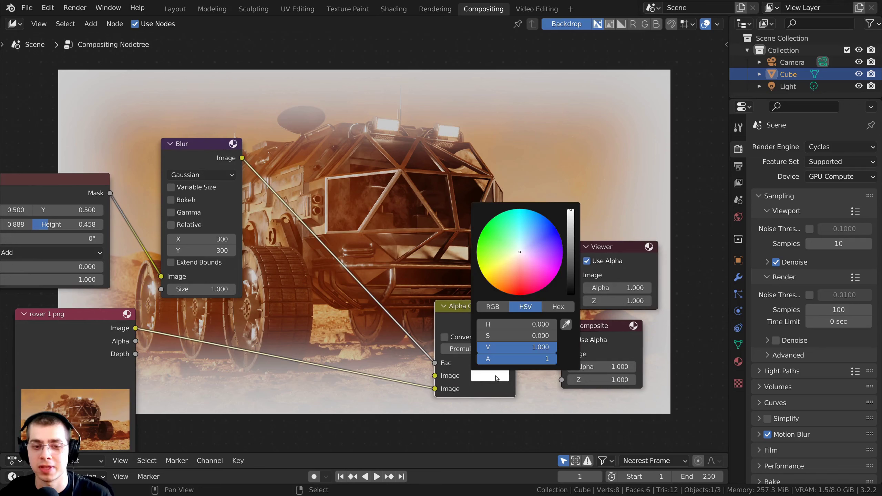
pyautogui.moveTo(564, 236); pyautogui.dragTo(564, 295)
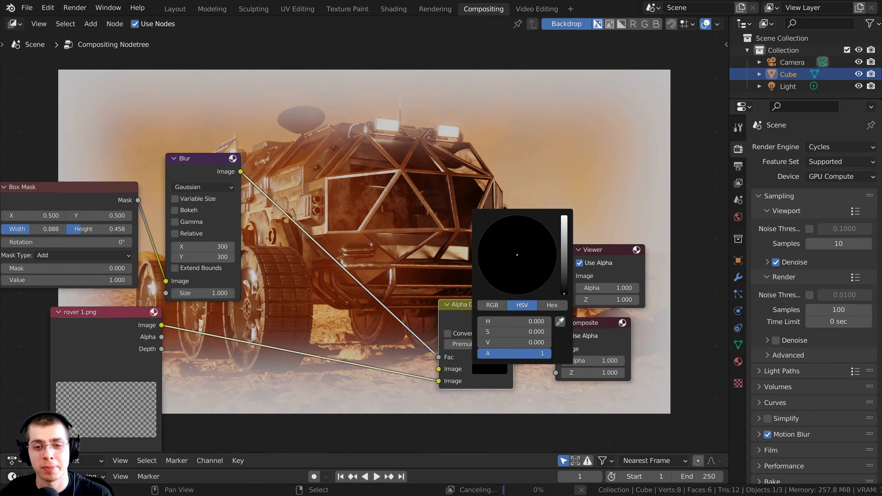
pyautogui.moveTo(455, 292); pyautogui.dragTo(450, 316, button='middle')
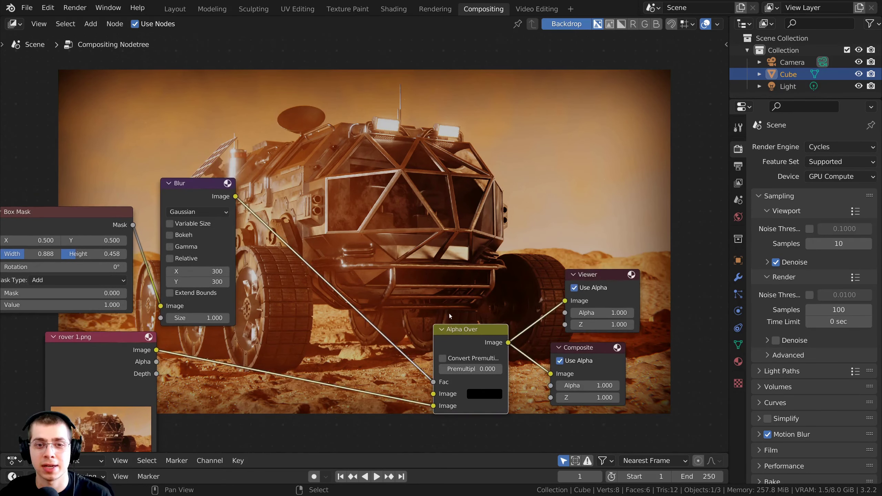
# Try a dark orange-brown with full saturation as the colour of the Alpha Over's first Image input.
pyautogui.click(480, 391)
pyautogui.moveTo(509, 278); pyautogui.dragTo(494, 316)
pyautogui.click(559, 275)
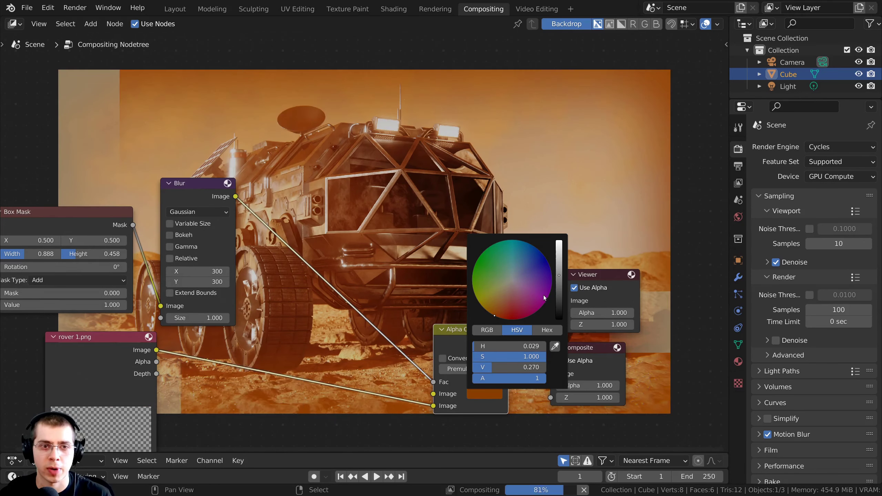
pyautogui.moveTo(560, 288); pyautogui.dragTo(559, 293)
pyautogui.moveTo(487, 299); pyautogui.dragTo(473, 400, button='middle')
pyautogui.moveTo(448, 431); pyautogui.dragTo(447, 312, button='middle')
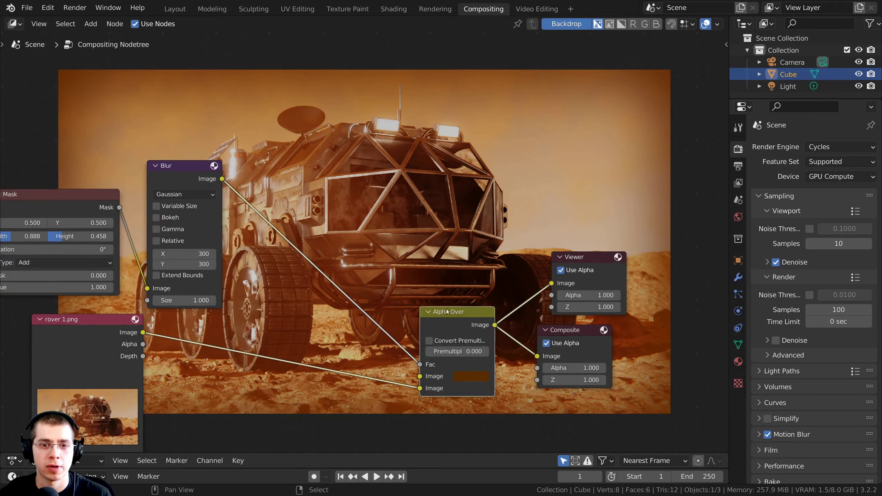
# Set the Alpha Over's first Image colour back to black and select the Box Mask node.
pyautogui.click(464, 375)
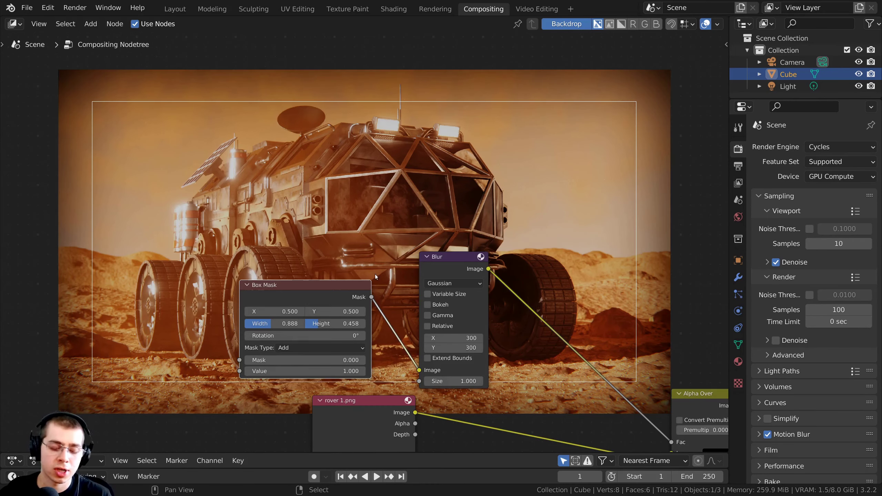
pyautogui.scroll(-1, 344, 369)
pyautogui.moveTo(380, 258); pyautogui.dragTo(374, 272, button='middle')
pyautogui.scroll(1, 374, 271)
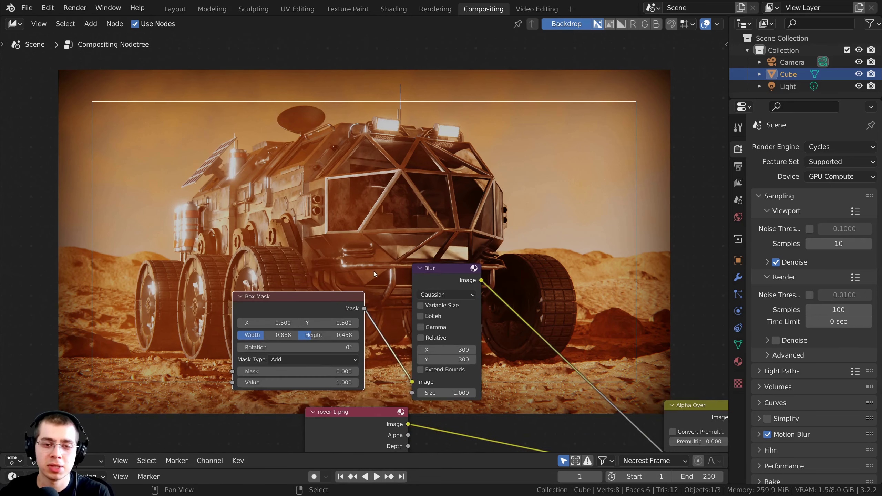
# Render the image and switch the displayed image from Render Result to Viewer Node.
pyautogui.press('F12')
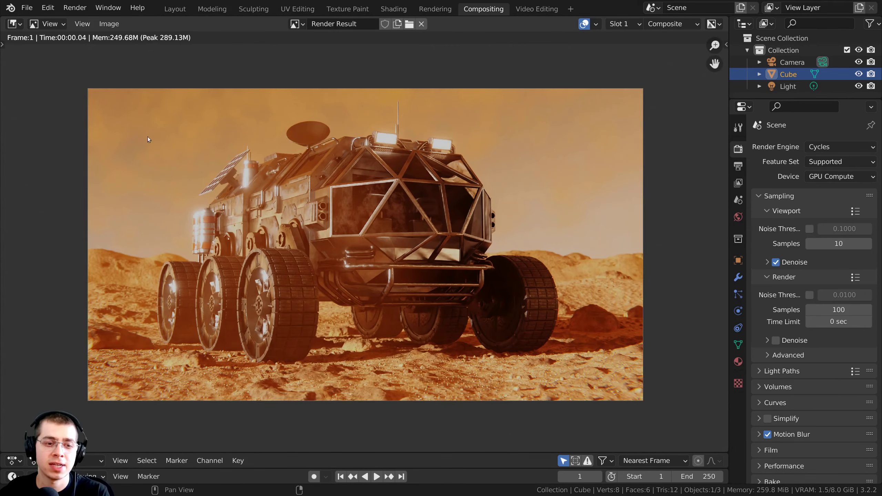
pyautogui.click(17, 26)
pyautogui.click(15, 24)
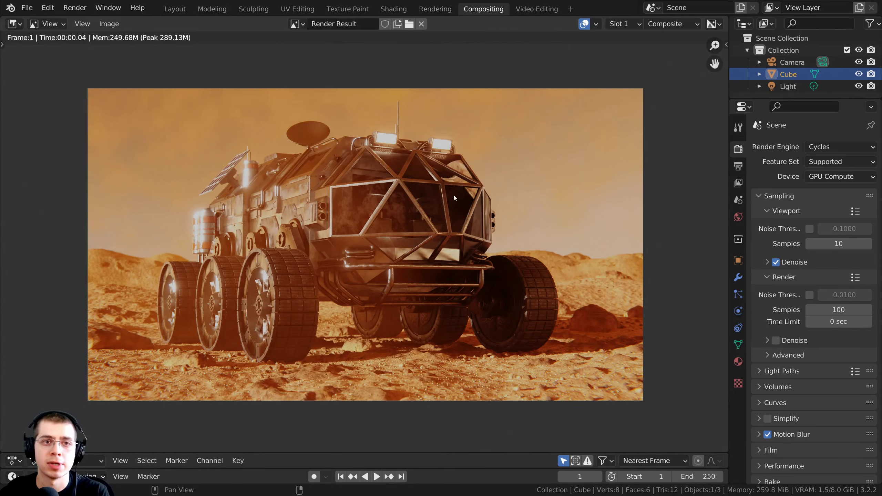
pyautogui.click(298, 25)
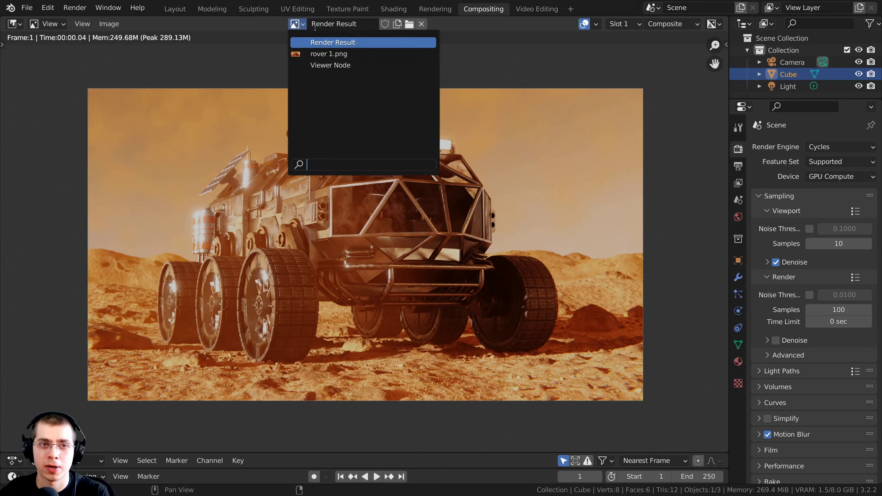
pyautogui.click(326, 65)
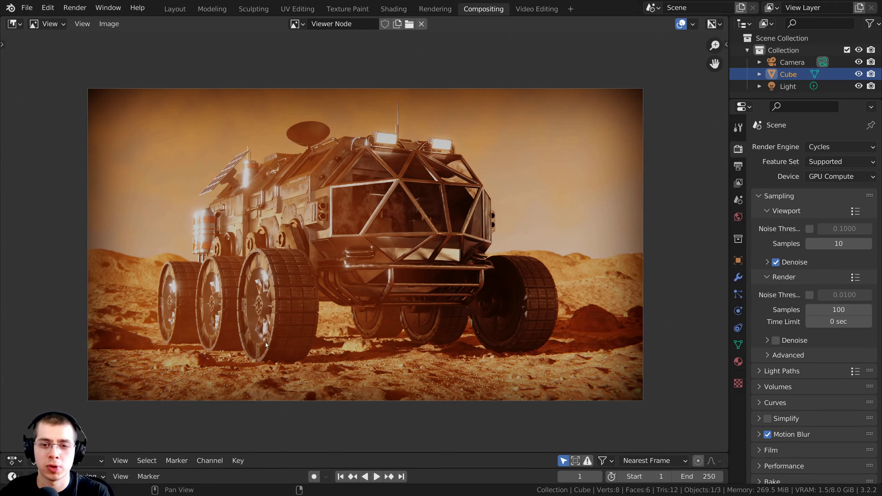
# Examine the Viewer Node image up close and bring up its save options.
pyautogui.scroll(1, 335, 216)
pyautogui.moveTo(335, 210); pyautogui.dragTo(330, 206, button='middle')
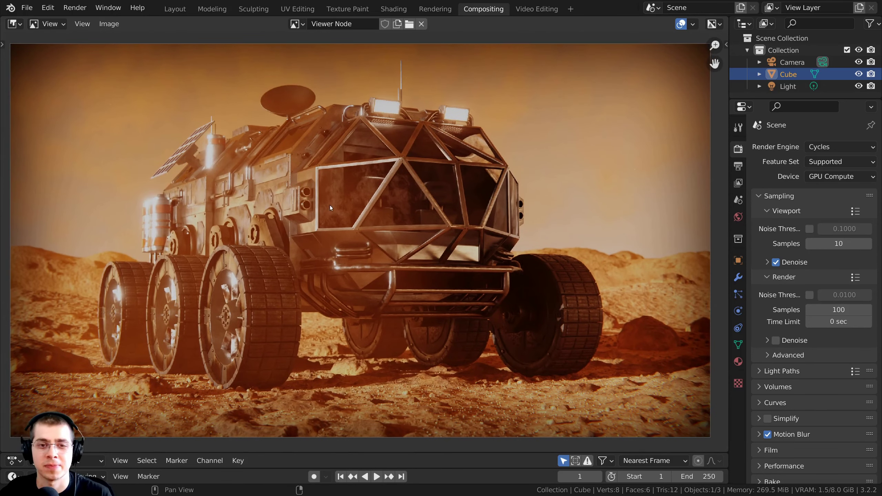
pyautogui.scroll(-1, 330, 206)
pyautogui.click(109, 25)
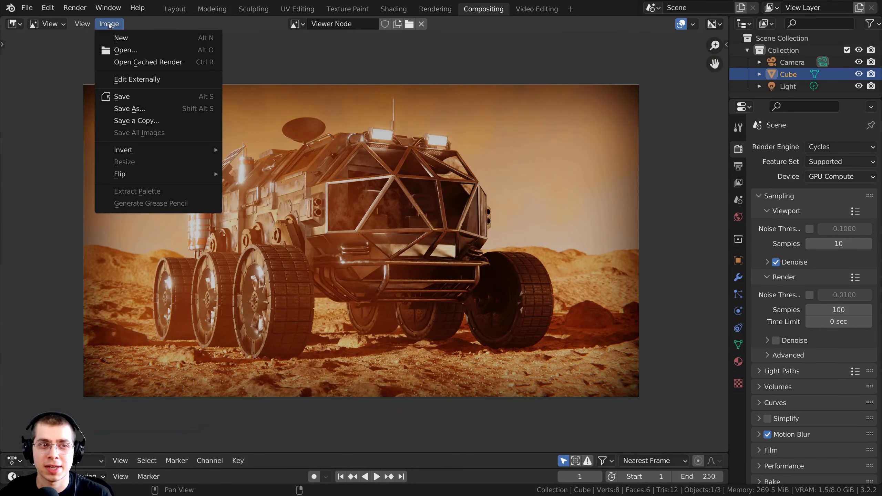